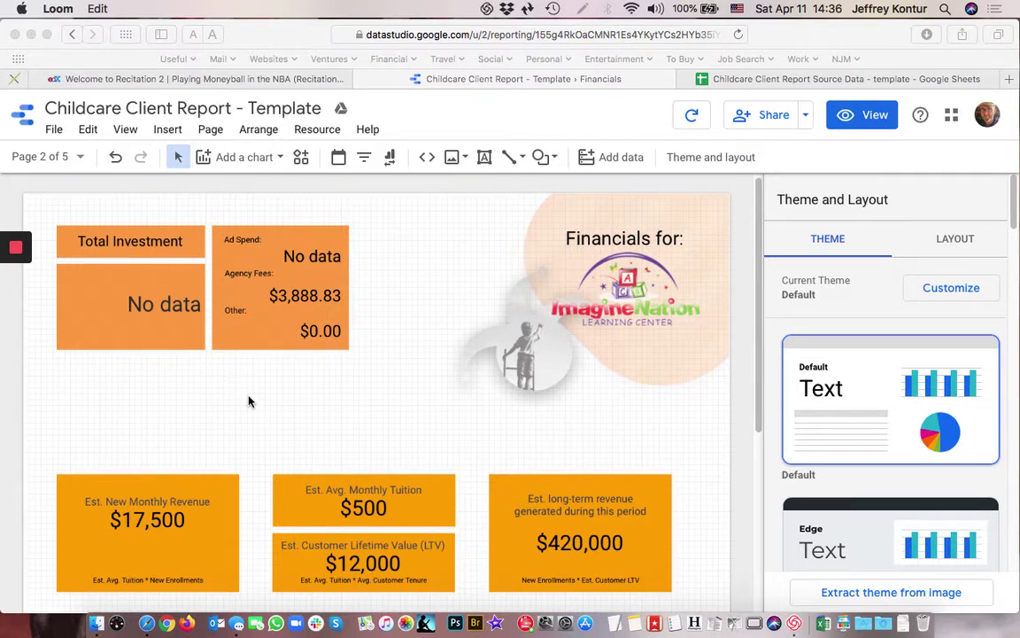
# - Check the Financials report page against the source data spreadsheet and compare the FB Ad Spend and G-Ad Spend formulas for 2019-06-01
pyautogui.click(250, 38)
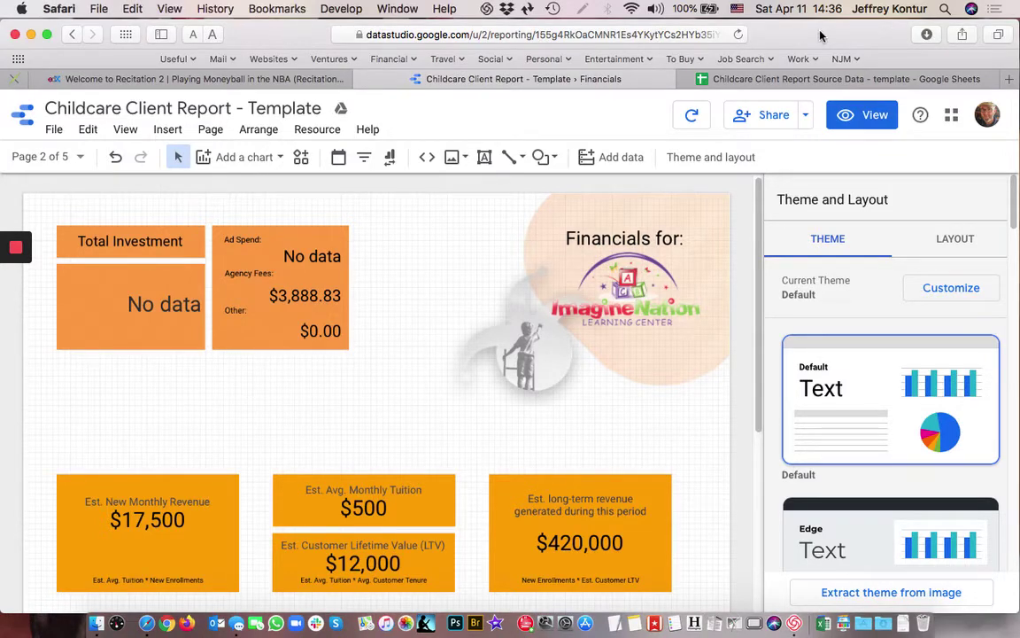
pyautogui.click(808, 81)
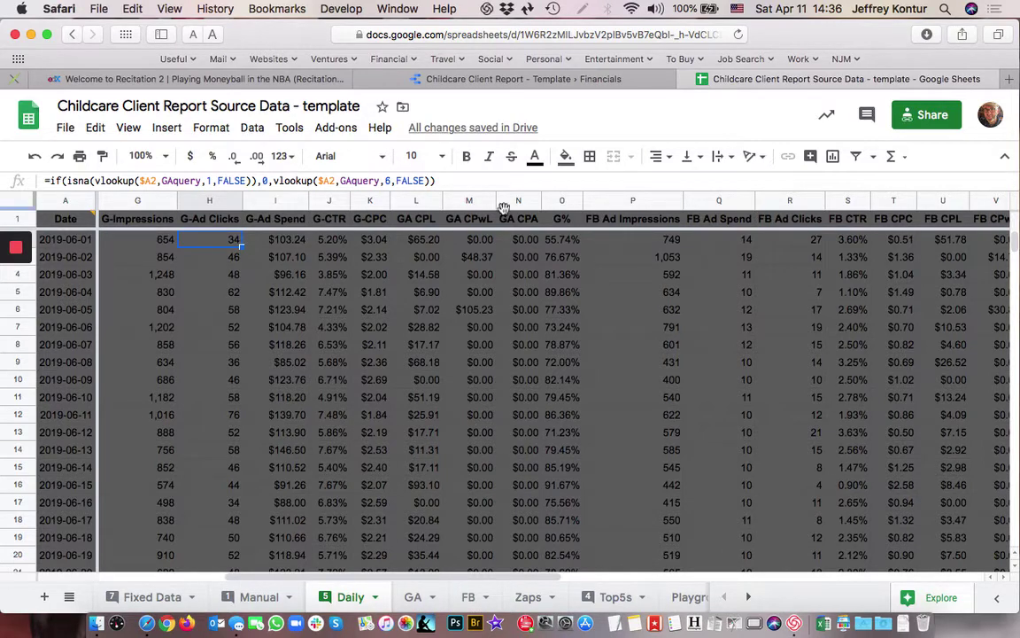
pyautogui.click(514, 82)
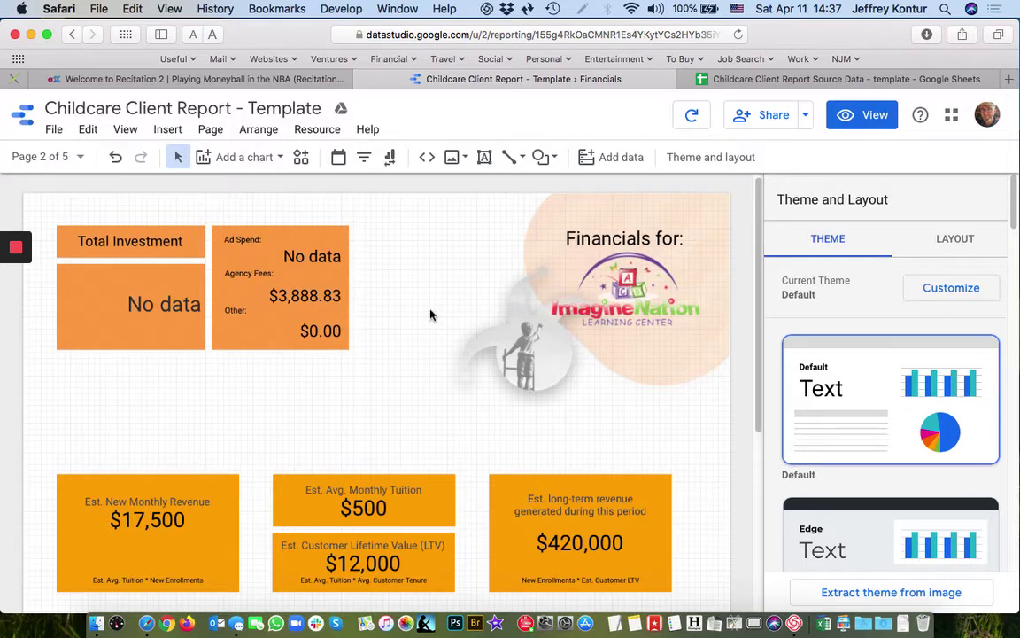
pyautogui.click(790, 86)
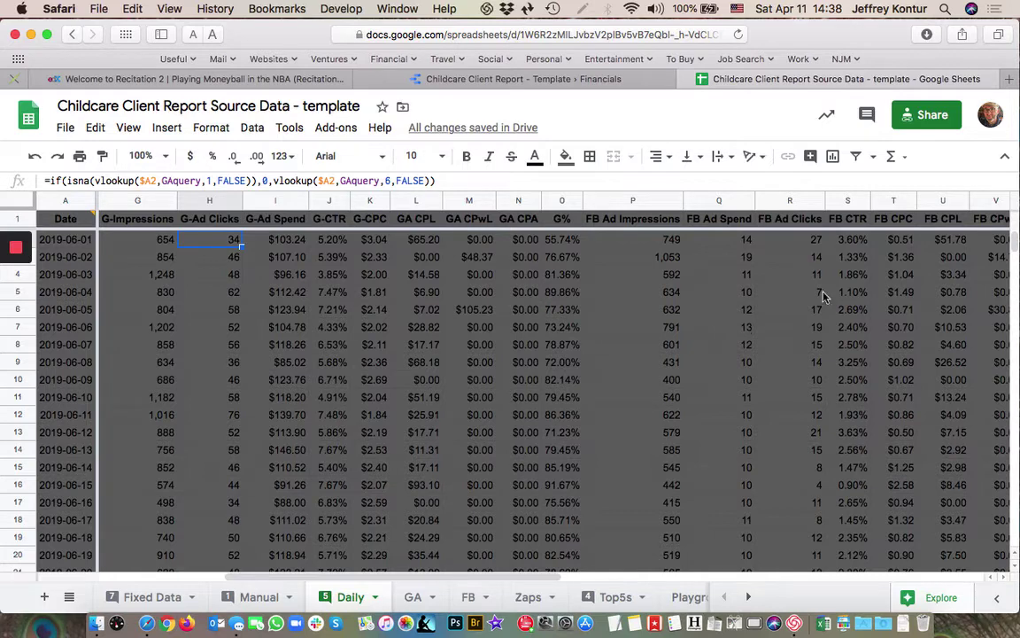
pyautogui.click(735, 247)
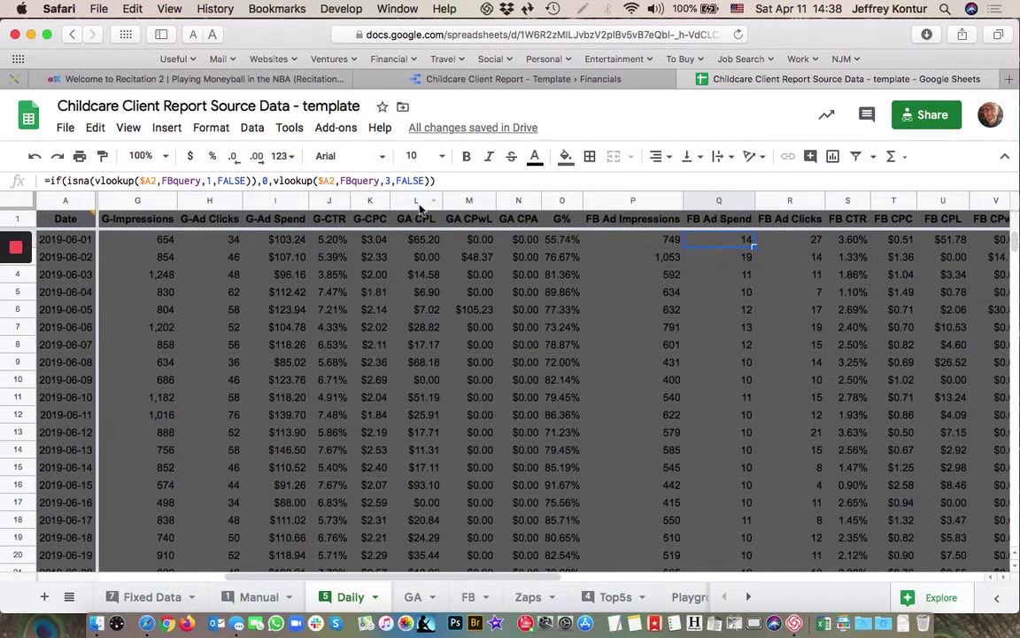
pyautogui.click(285, 247)
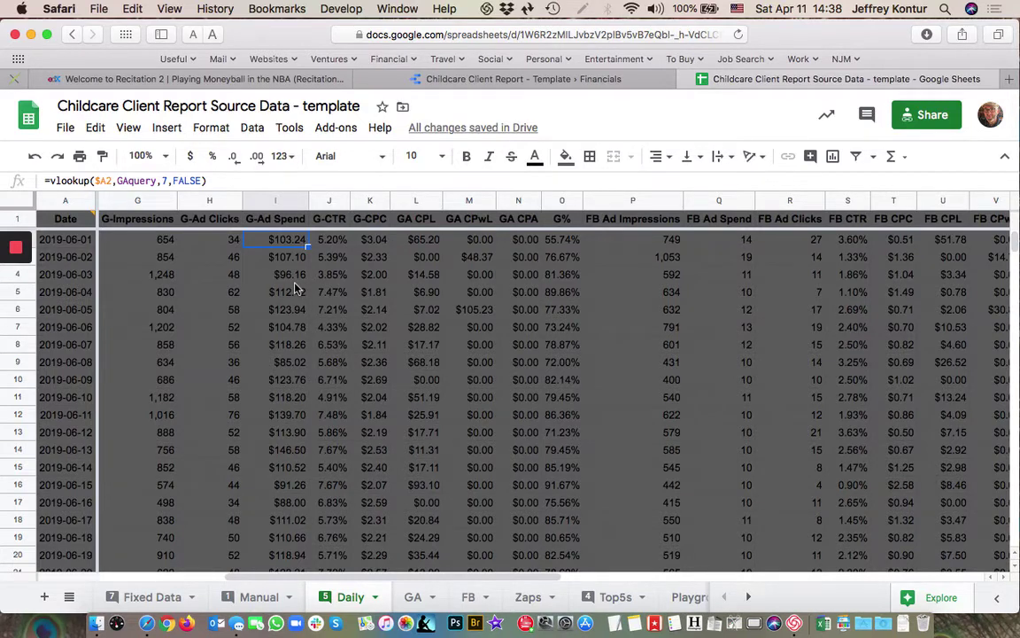
# - Examine how the Google and Facebook ad columns of the Daily sheet handle dates through June 2020, inspecting the FB Ad Impressions formula for 2020-06-21
pyautogui.scroll(-20, 297, 289)
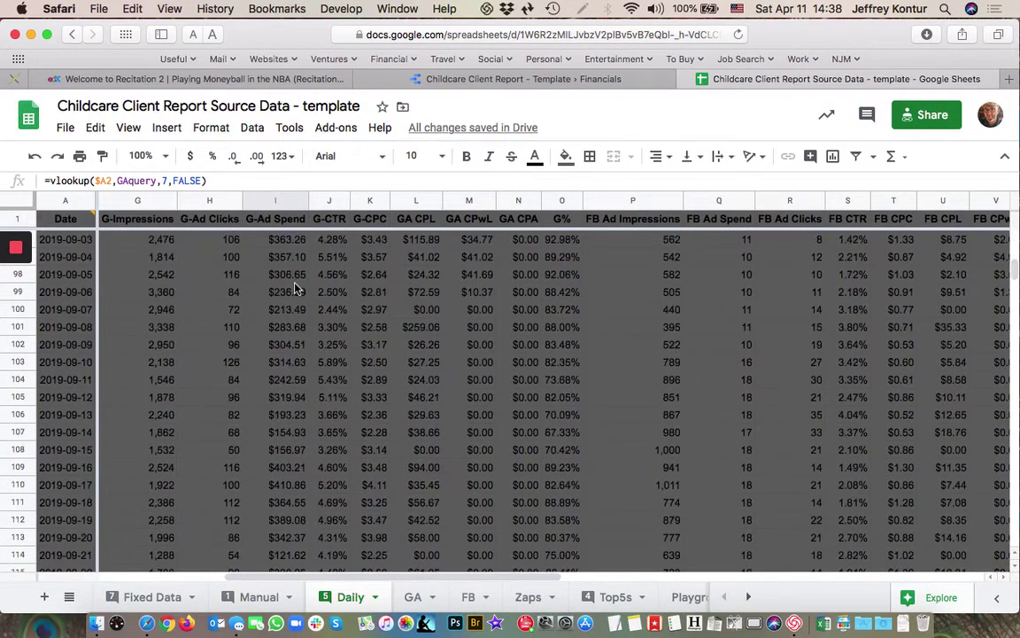
pyautogui.scroll(-20, 296, 289)
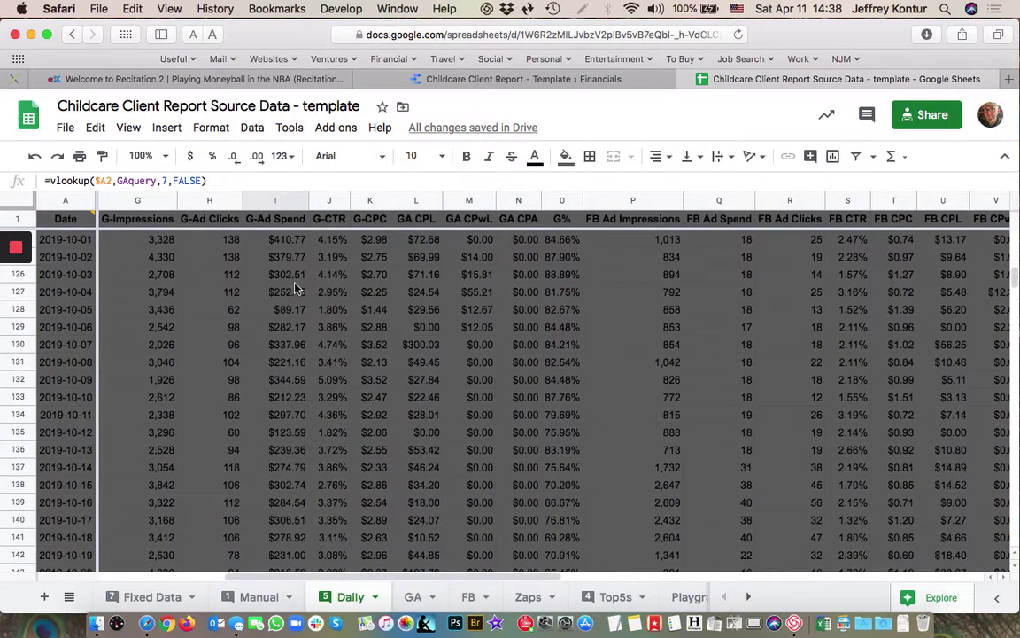
pyautogui.hscroll(-2, 297, 288)
pyautogui.scroll(-8, 296, 289)
pyautogui.hscroll(-1, 296, 288)
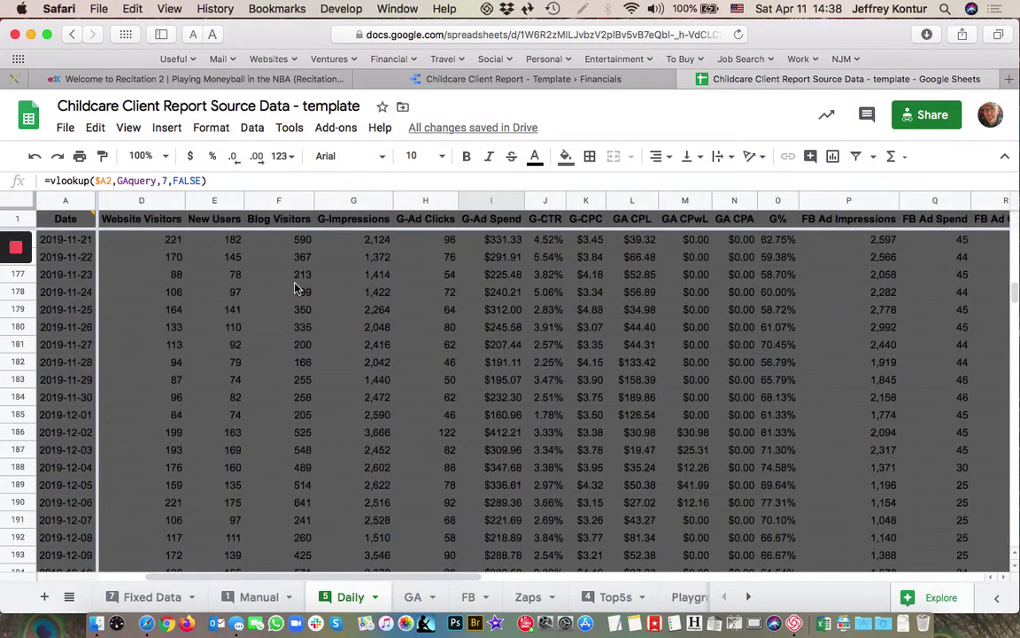
pyautogui.scroll(-6, 297, 289)
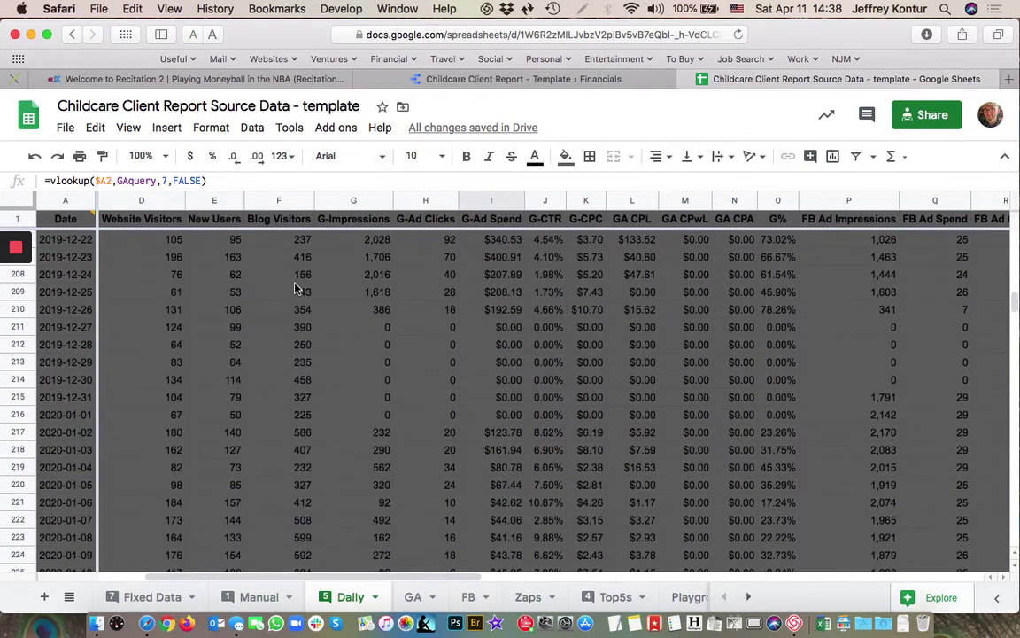
pyautogui.scroll(-20, 296, 289)
pyautogui.hscroll(-1, 297, 288)
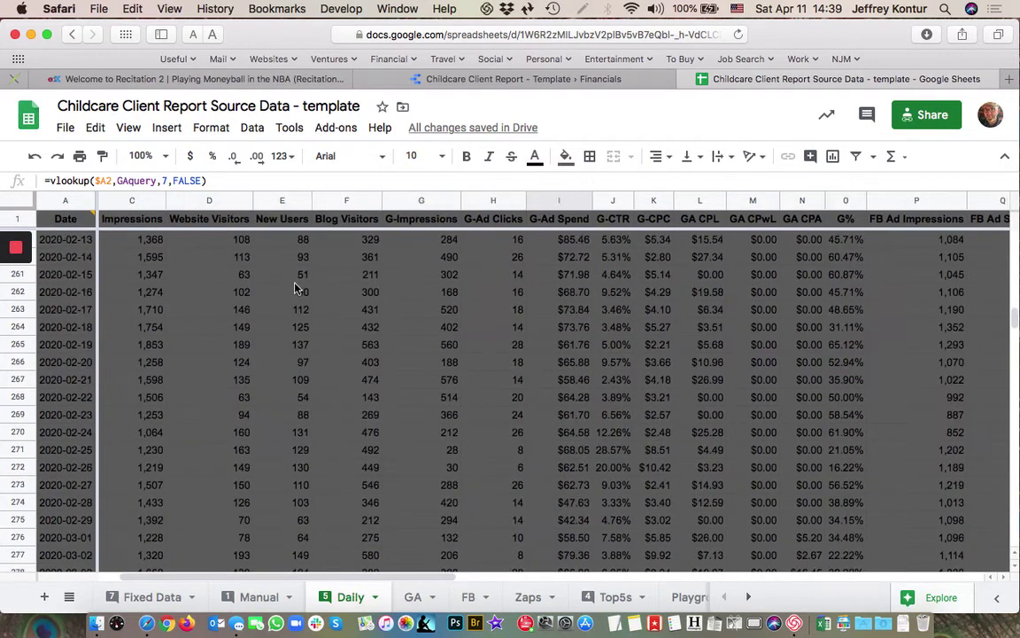
pyautogui.scroll(-20, 297, 288)
pyautogui.hscroll(-1, 297, 289)
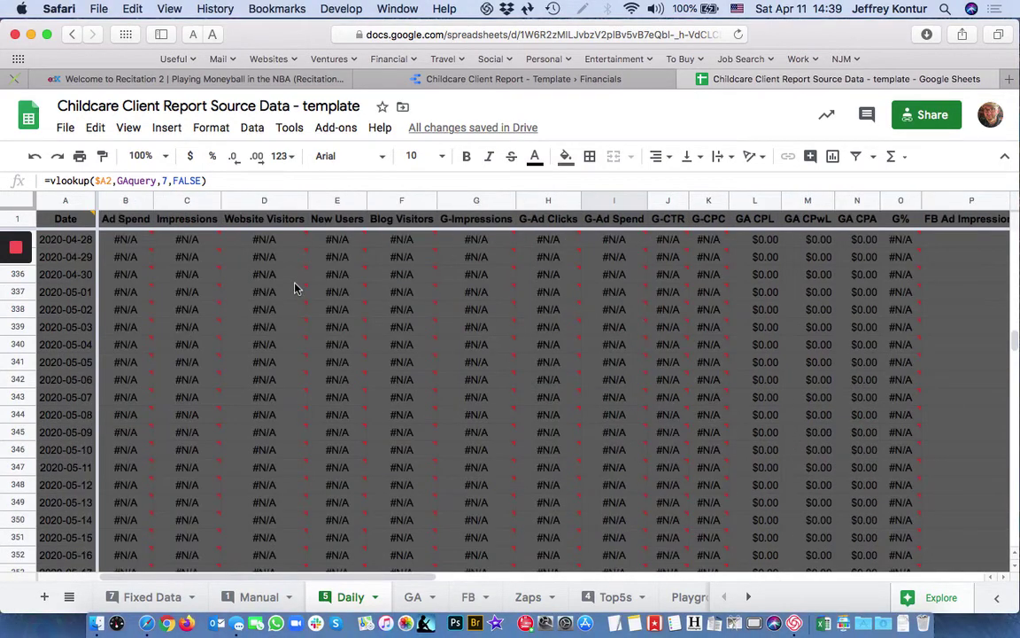
pyautogui.hscroll(11, 508, 356)
pyautogui.scroll(-1, 507, 356)
pyautogui.hscroll(-4, 508, 356)
pyautogui.rightClick(502, 355)
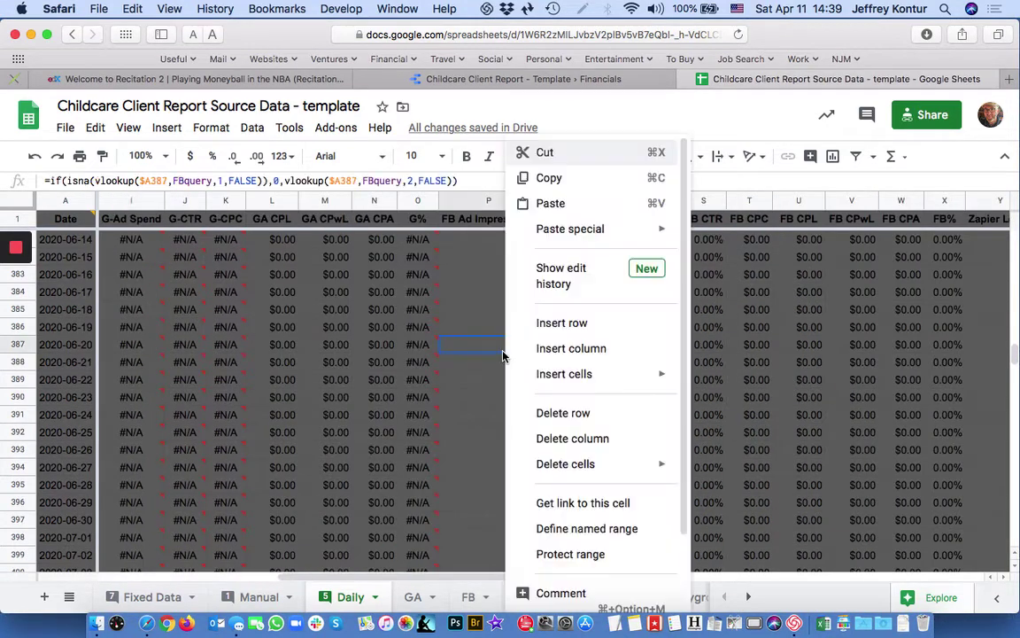
pyautogui.click(468, 360)
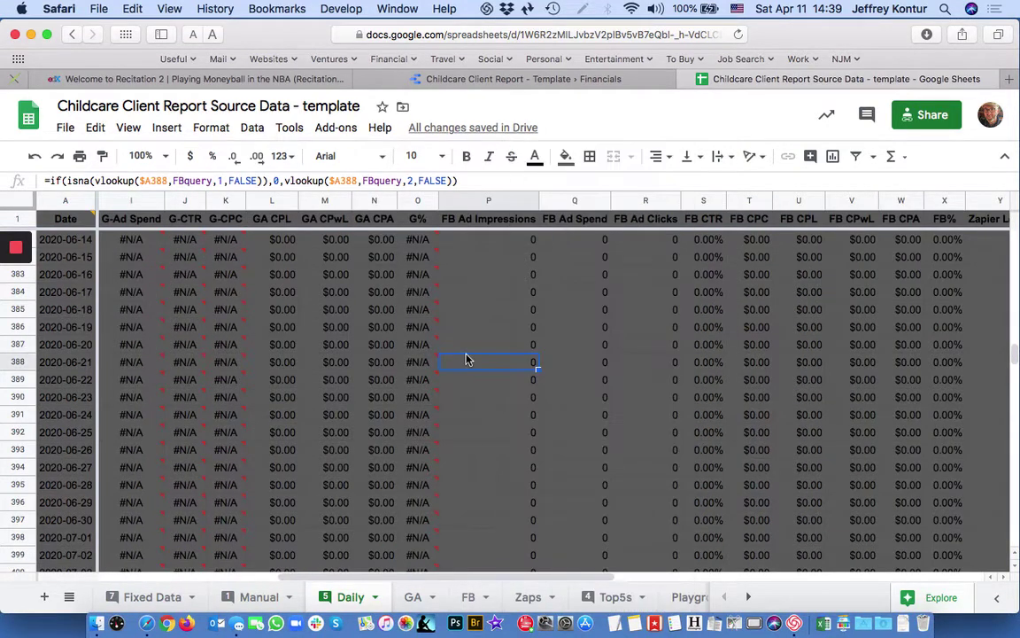
pyautogui.hscroll(-1, 468, 359)
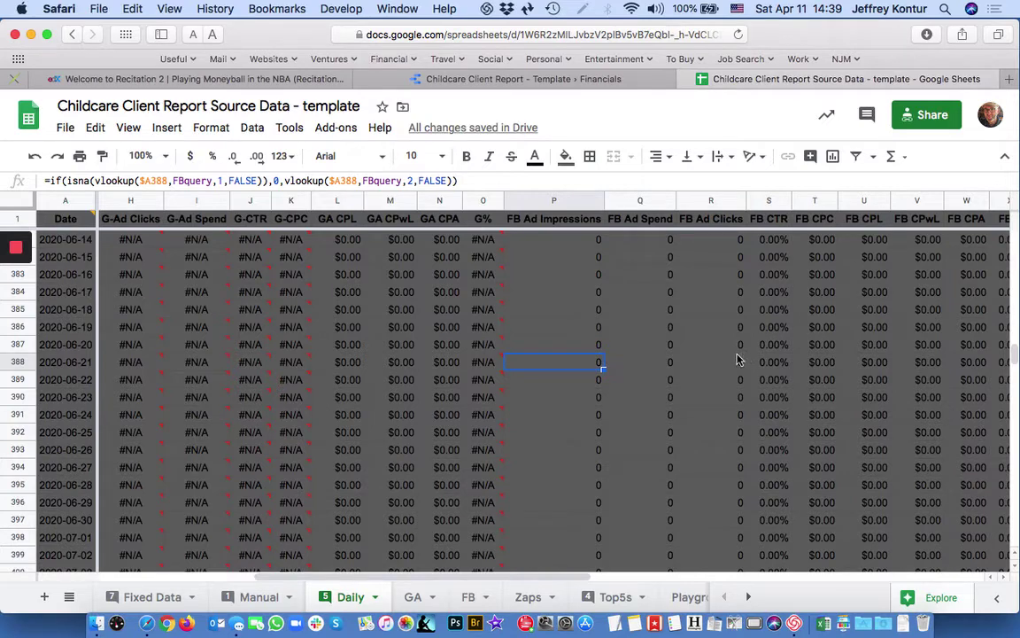
pyautogui.moveTo(244, 378)
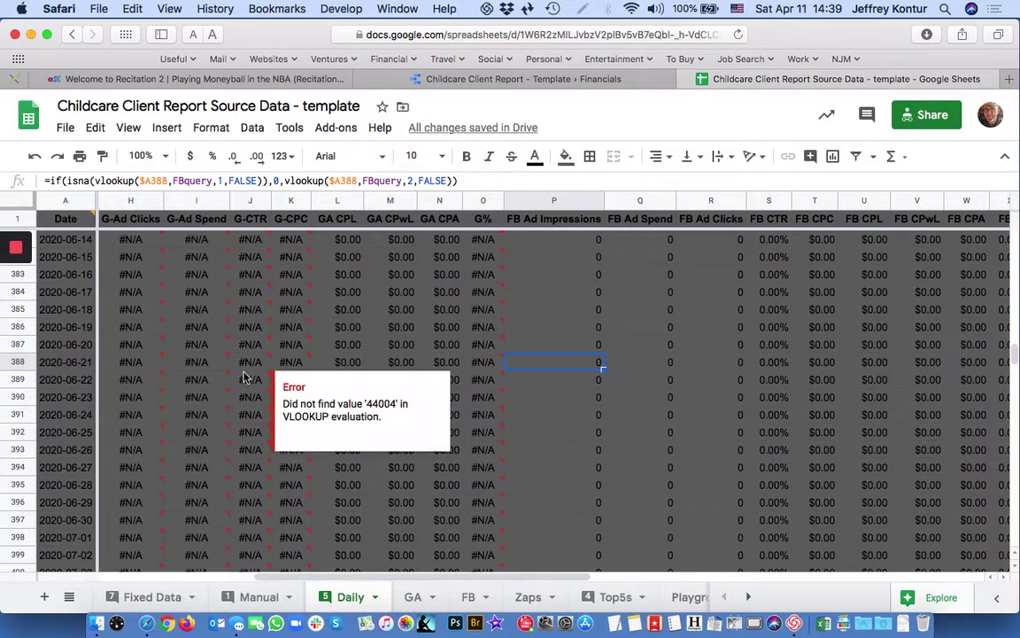
# - Review the Daily sheet's visitor and ad columns for the earliest dates, and check the investment figures on the report's Financials page
pyautogui.scroll(20, 288, 358)
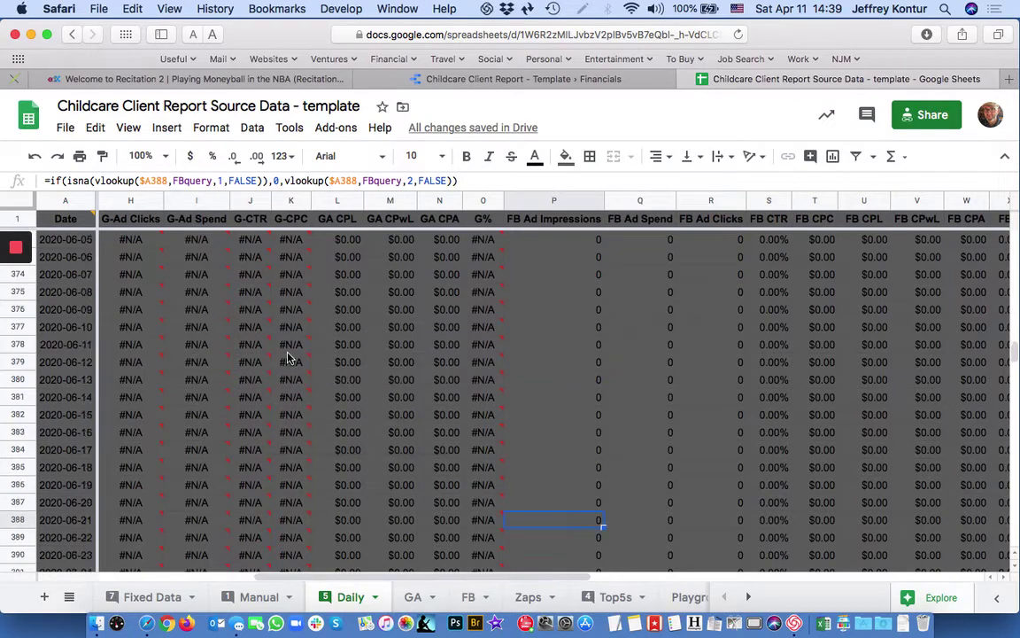
pyautogui.scroll(15, 288, 358)
pyautogui.hscroll(3, 288, 357)
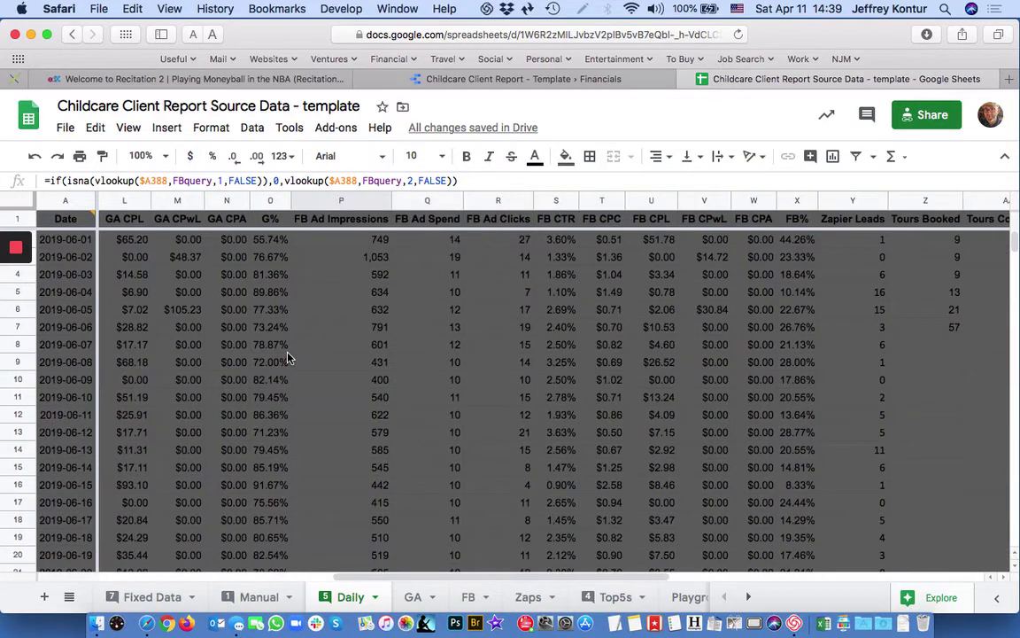
pyautogui.click(479, 79)
pyautogui.hscroll(-2, 443, 301)
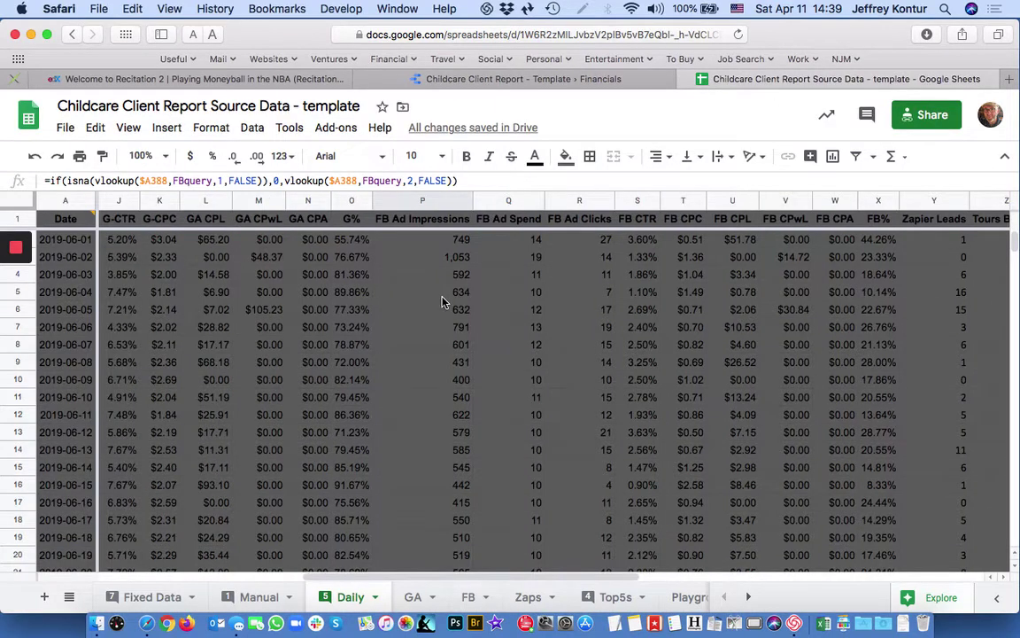
pyautogui.hscroll(-2, 443, 301)
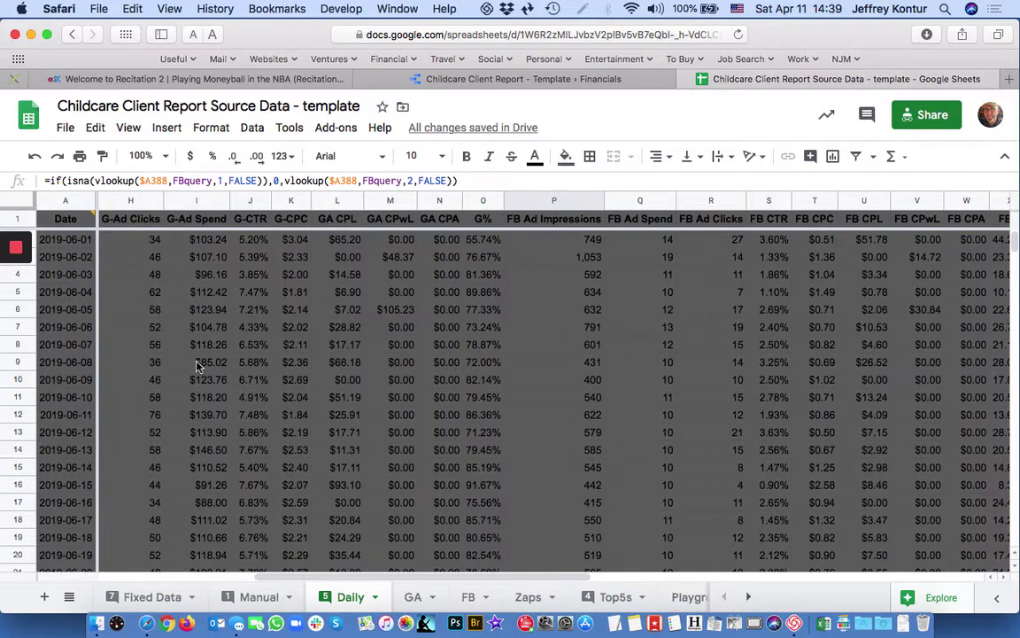
pyautogui.scroll(-18, 197, 365)
pyautogui.hscroll(-1, 197, 366)
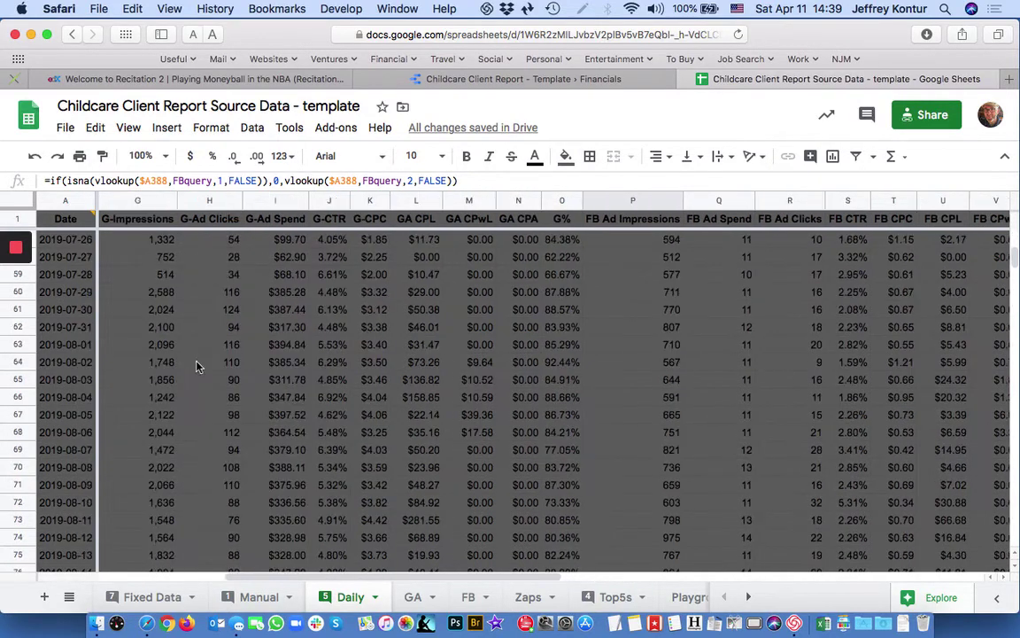
pyautogui.scroll(-8, 196, 366)
pyautogui.hscroll(-2, 196, 366)
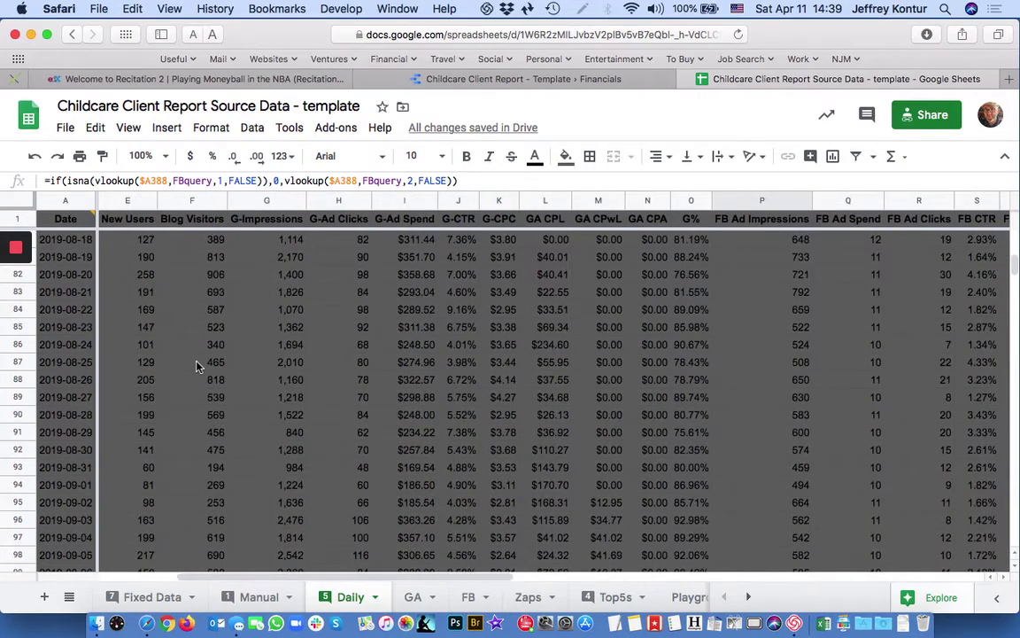
pyautogui.scroll(6, 197, 366)
pyautogui.hscroll(-3, 196, 366)
pyautogui.scroll(20, 196, 366)
pyautogui.hscroll(1, 197, 365)
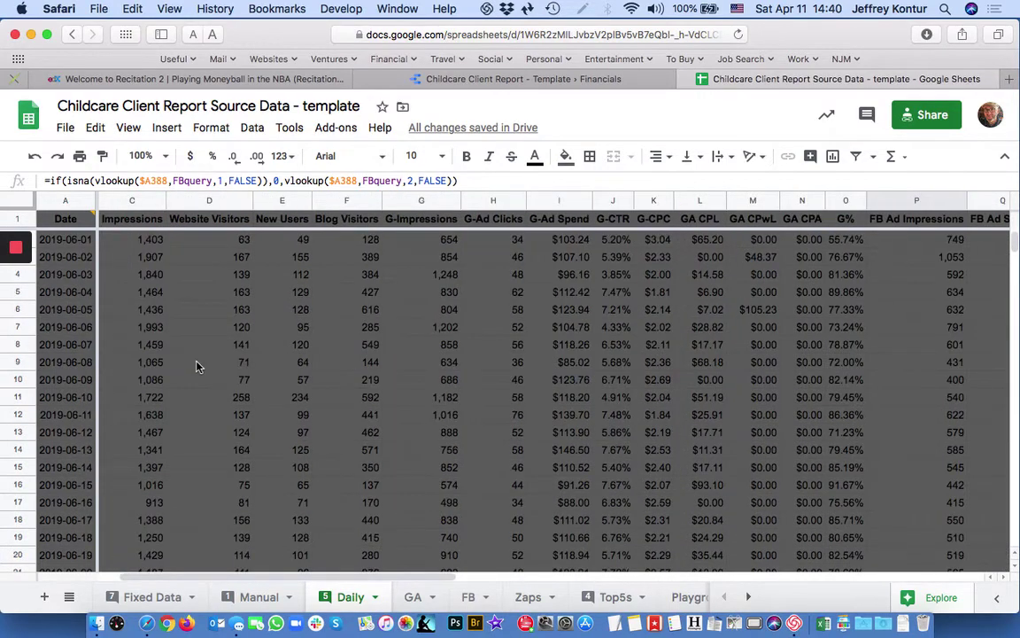
pyautogui.hscroll(3, 196, 366)
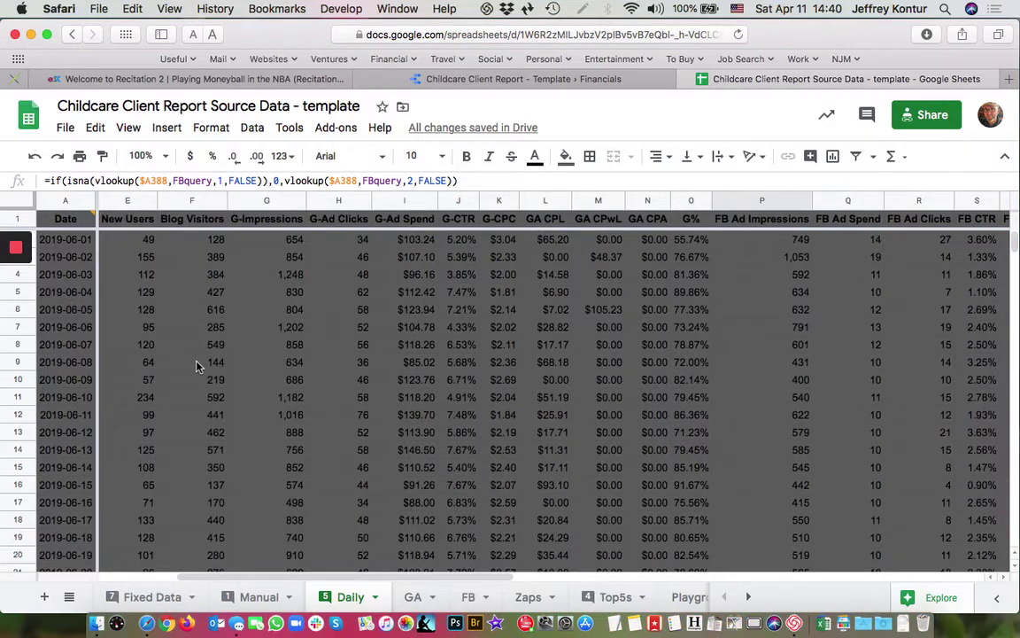
pyautogui.click(539, 80)
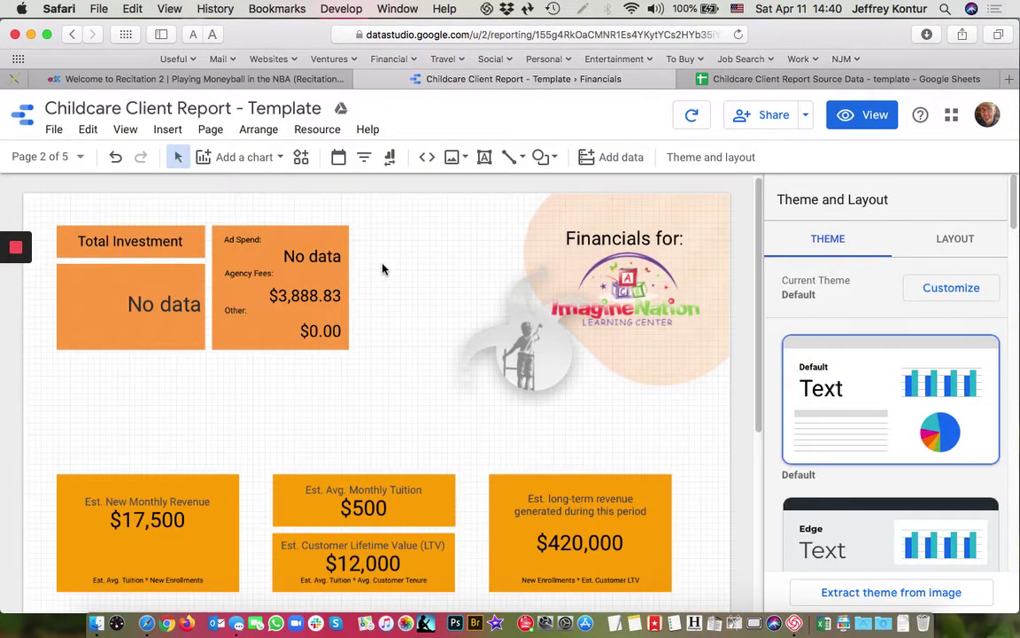
# - Copy the FB Ad Spend formula from Q2 in the source data spreadsheet's Daily sheet into the G-Ad Spend cell I2
pyautogui.click(779, 82)
pyautogui.hscroll(1, 740, 290)
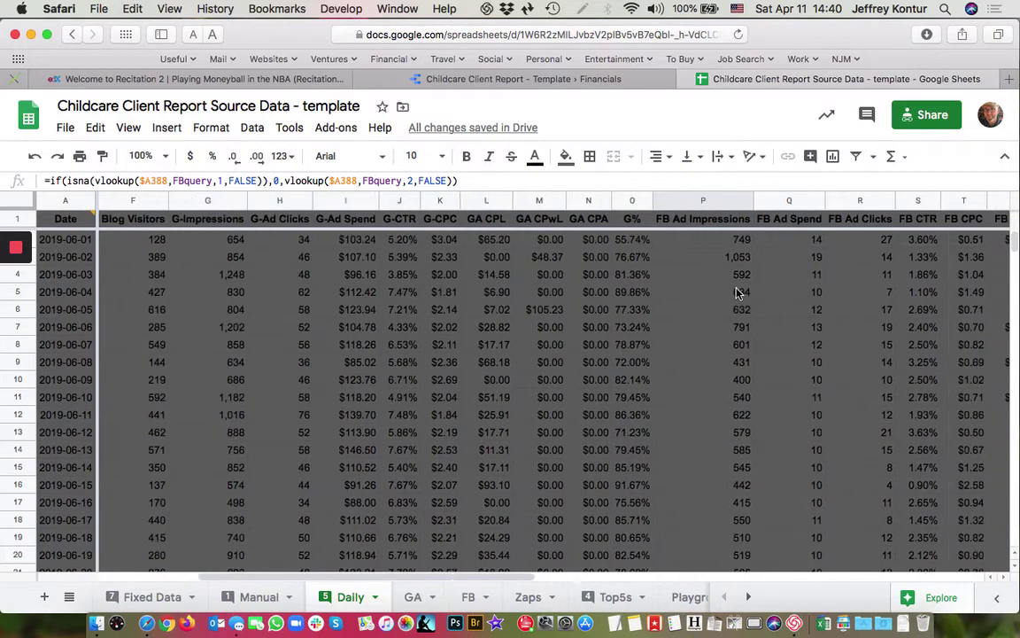
pyautogui.hscroll(2, 766, 291)
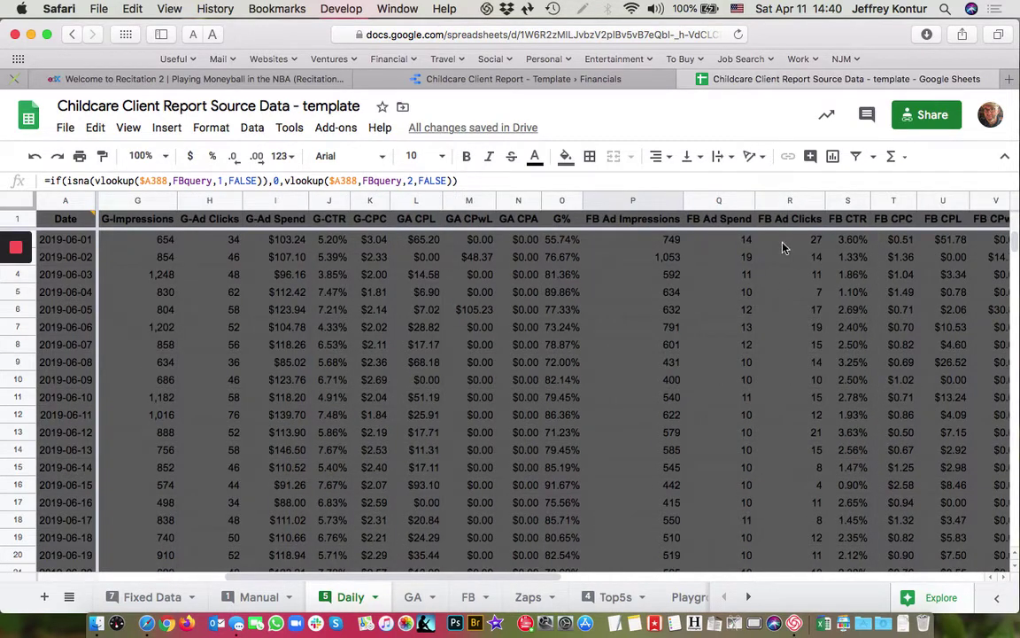
pyautogui.click(730, 246)
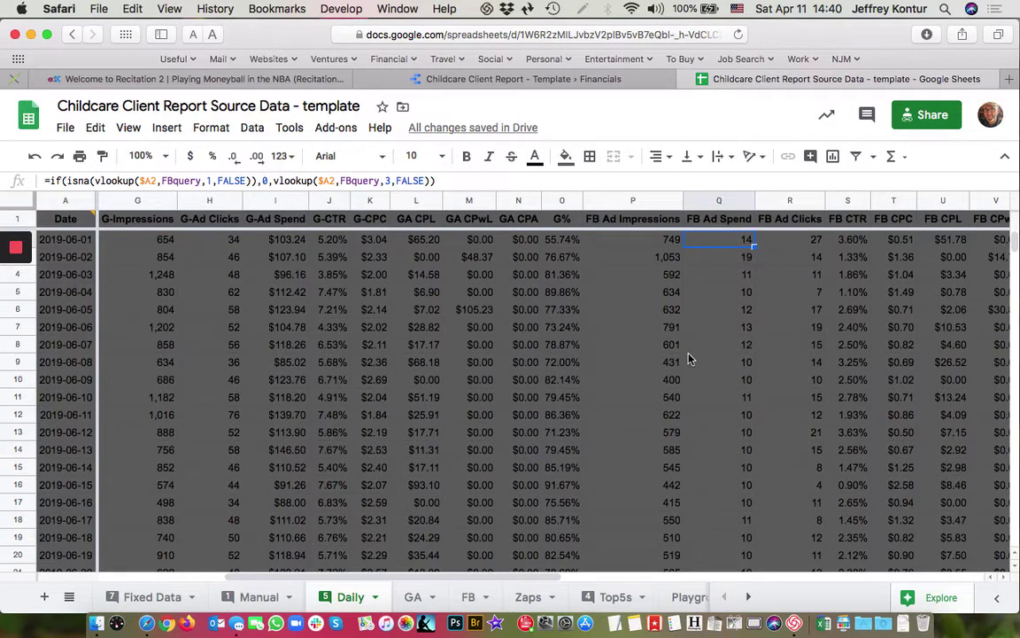
pyautogui.press('super+c')
pyautogui.press('Left')
pyautogui.press('Left')
pyautogui.press('Left')
pyautogui.press('Left')
pyautogui.press('Left')
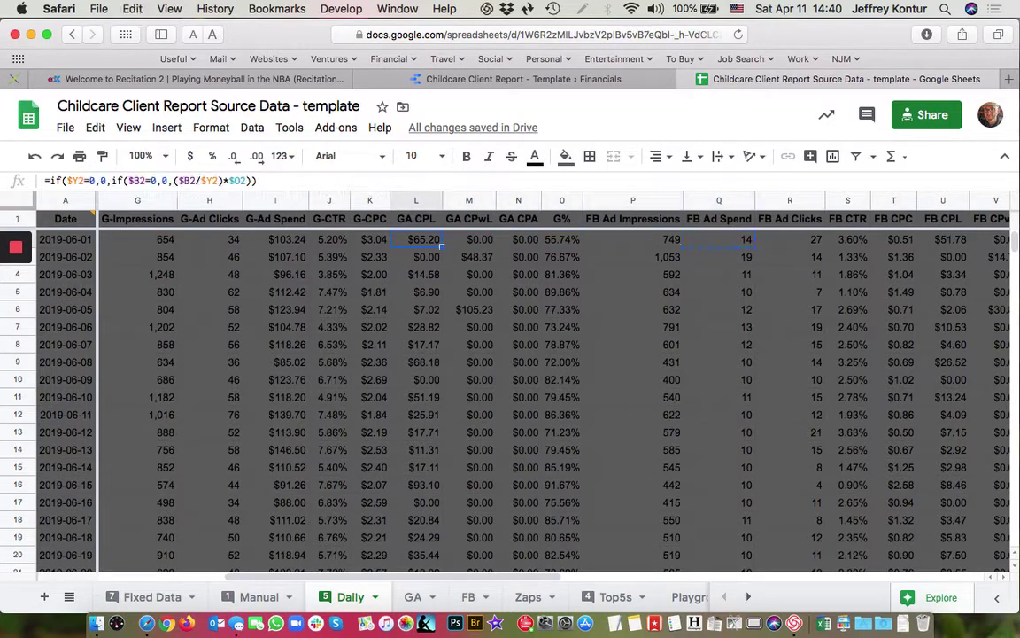
pyautogui.press('Left')
pyautogui.press('Left')
pyautogui.press('Left')
pyautogui.press('Right')
pyautogui.press('Left')
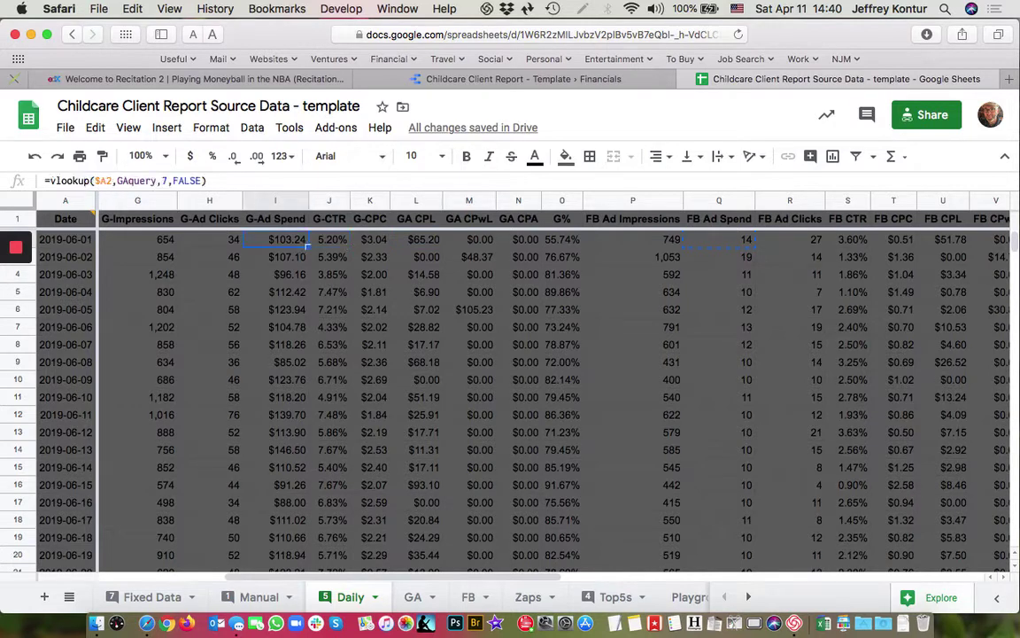
pyautogui.press('super+v')
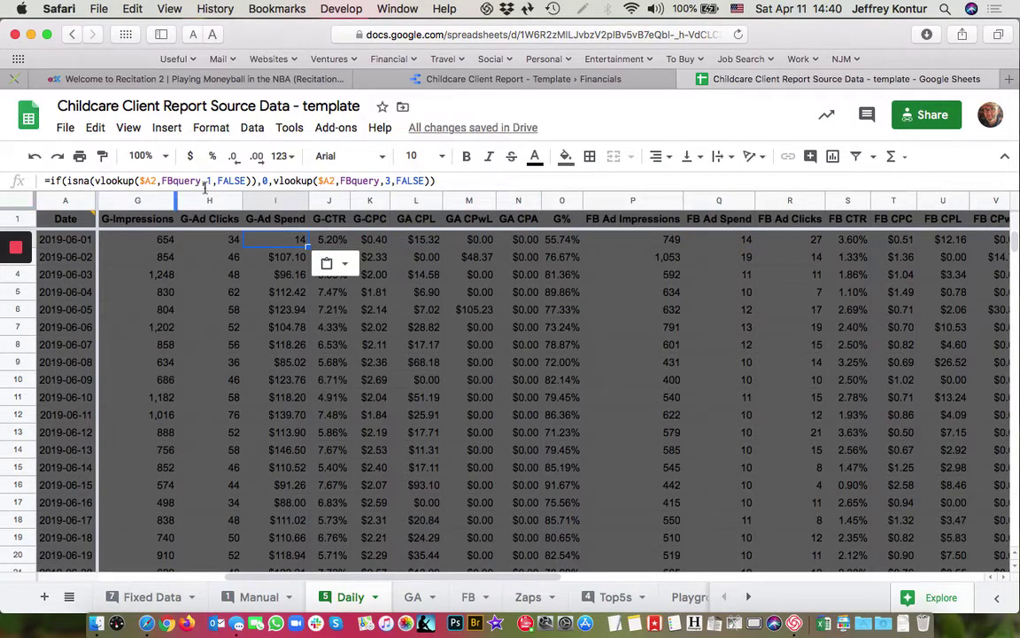
# - Replace FBquery with GAquery in both lookups of the G-Ad Spend formula in I2
pyautogui.click(173, 181)
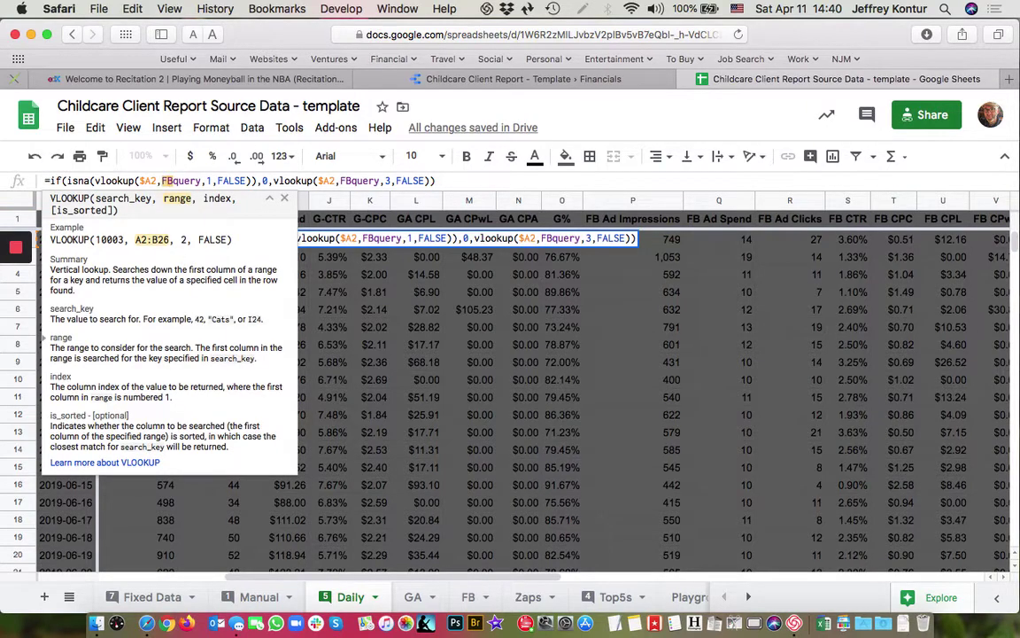
pyautogui.press('BackSpace')
pyautogui.press('BackSpace')
pyautogui.write('GA')
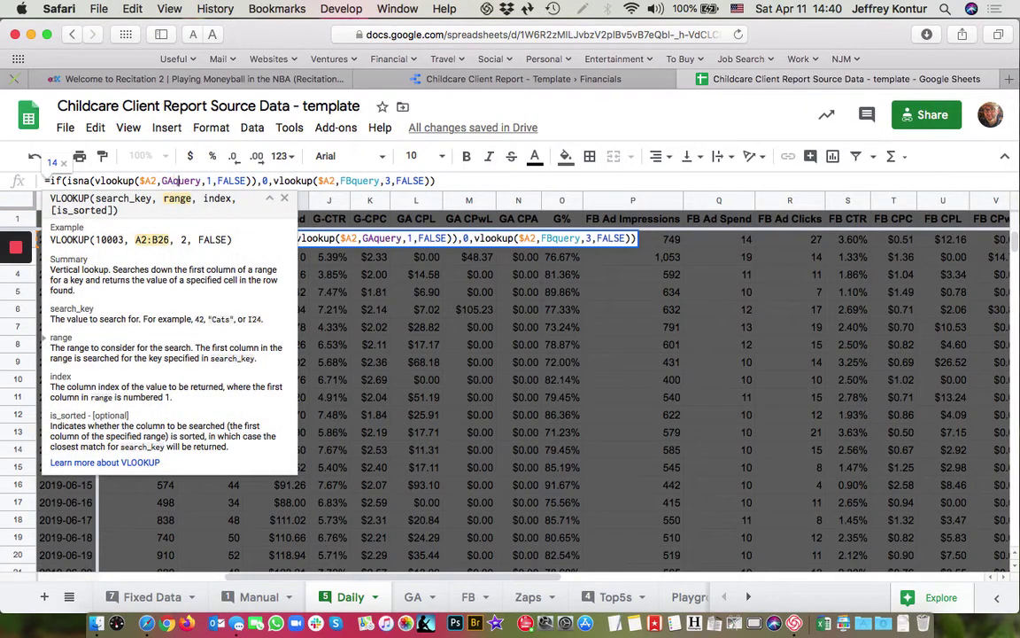
pyautogui.click(283, 180)
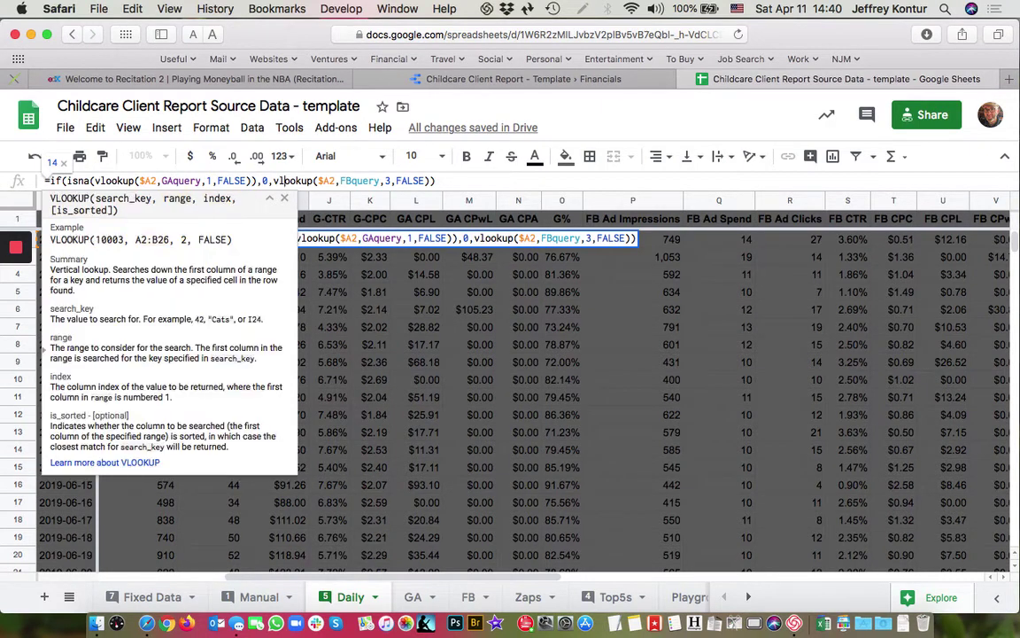
pyautogui.click(363, 181)
pyautogui.press('Left')
pyautogui.press('Left')
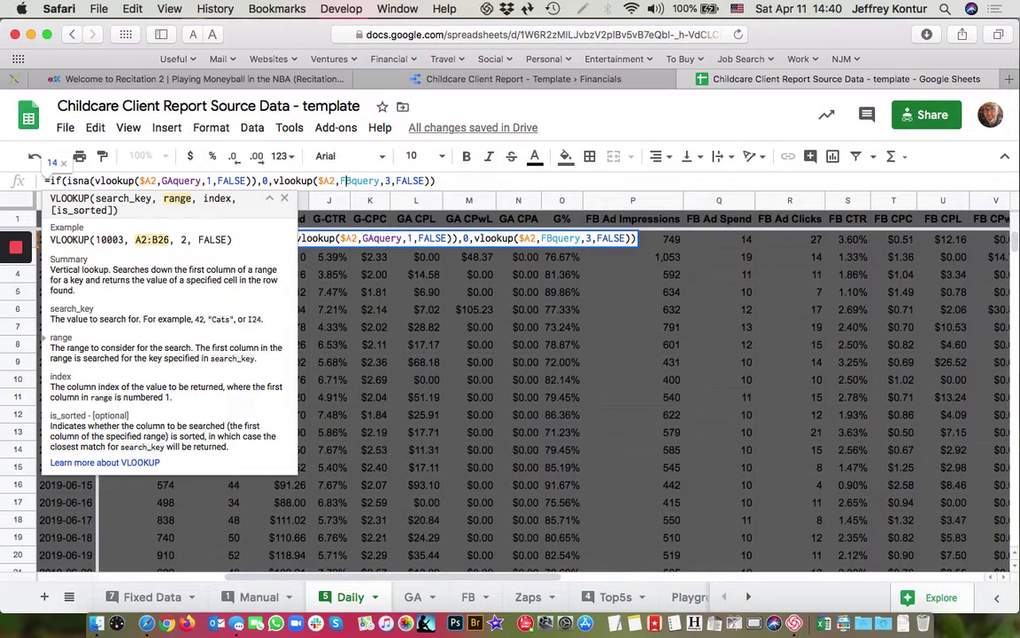
pyautogui.press('Right')
pyautogui.hotkey('shift', 'Left')
pyautogui.hotkey('shift', 'Left')
pyautogui.write('GA')
# - Set the column index of the second lookup in the I2 formula to 6
pyautogui.press('Right')
pyautogui.press('Right')
pyautogui.press('Right')
pyautogui.press('Right')
pyautogui.press('Right')
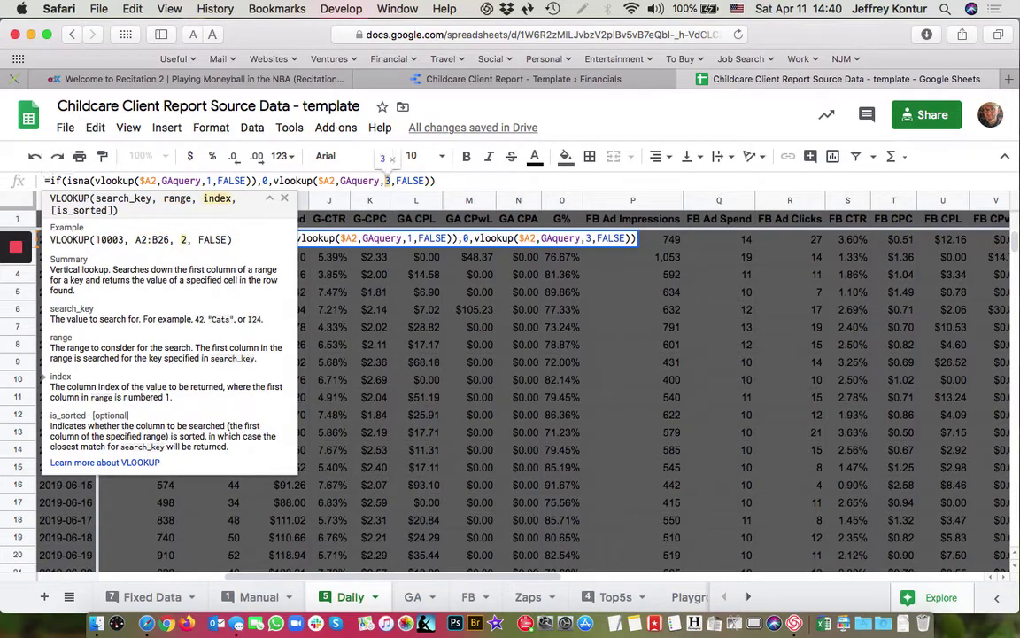
pyautogui.press('Return')
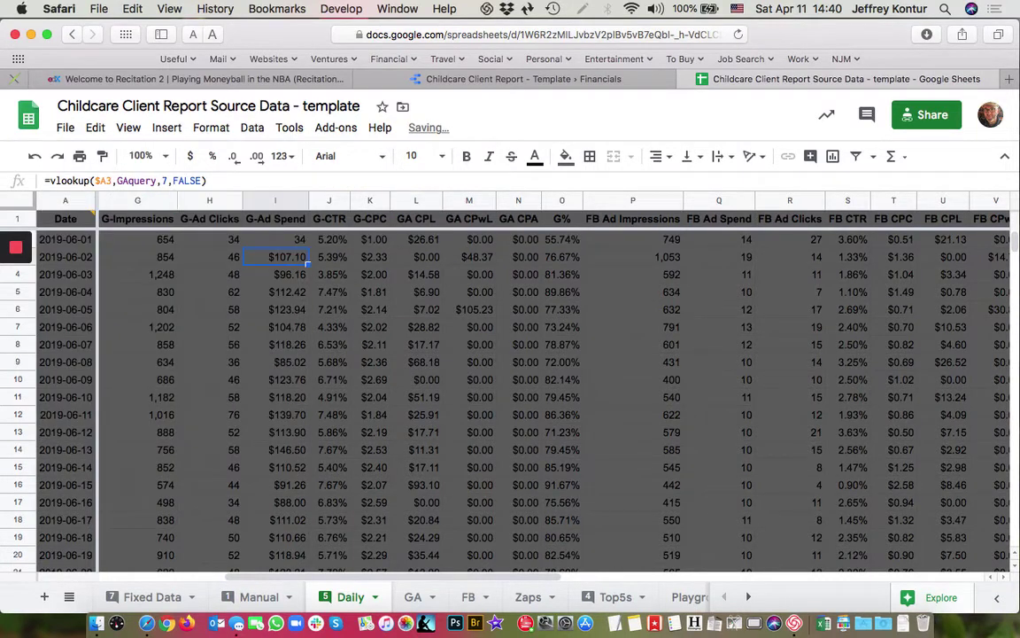
# - Set the column index of the second lookup in the I2 G-Ad Spend formula to 7
pyautogui.press('Up')
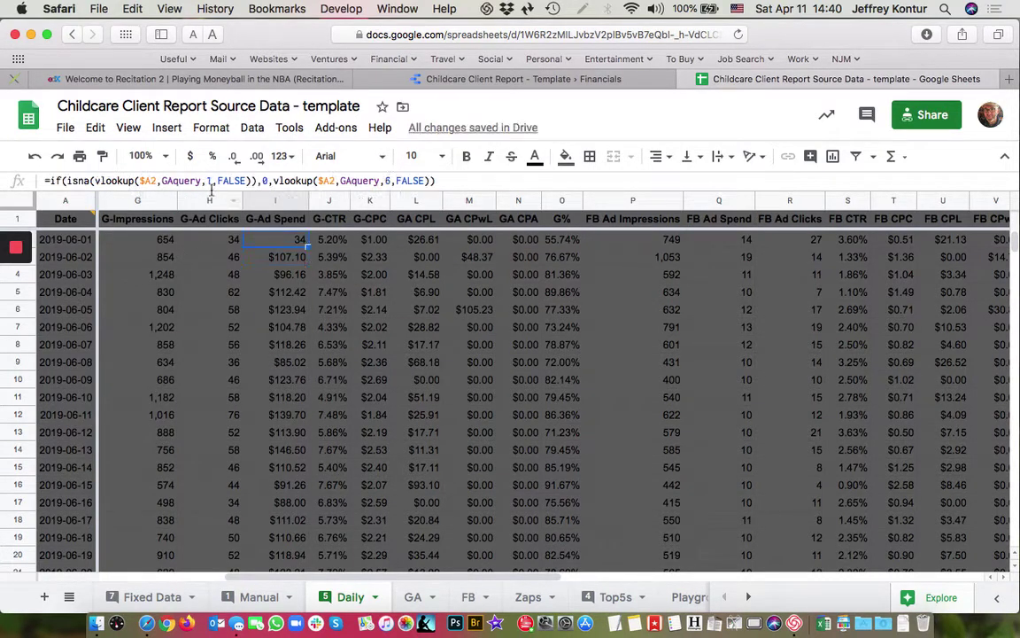
pyautogui.doubleClick(387, 180)
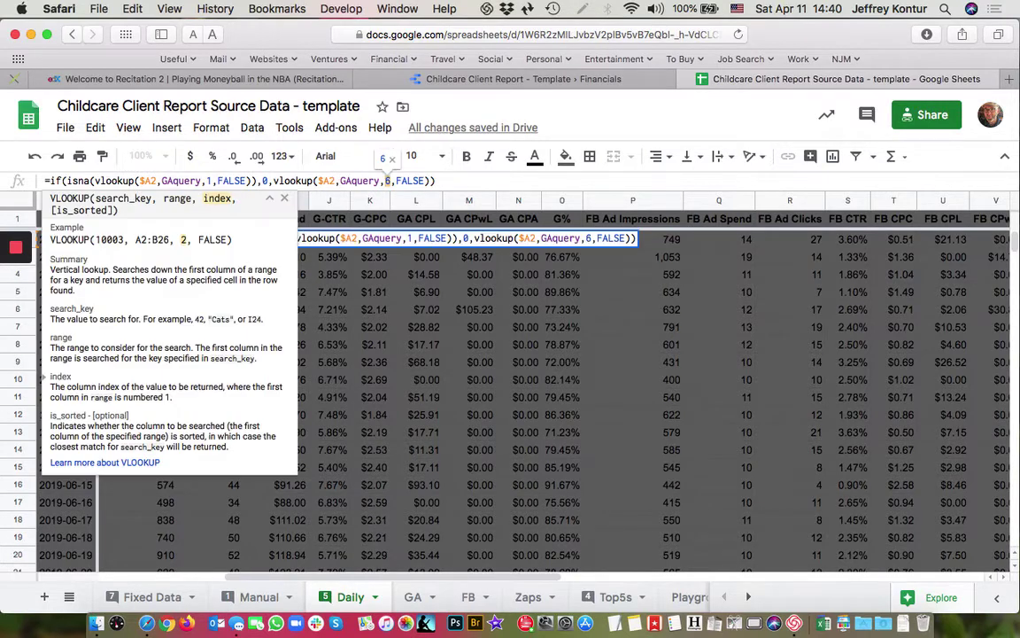
pyautogui.write('7')
pyautogui.press('Return')
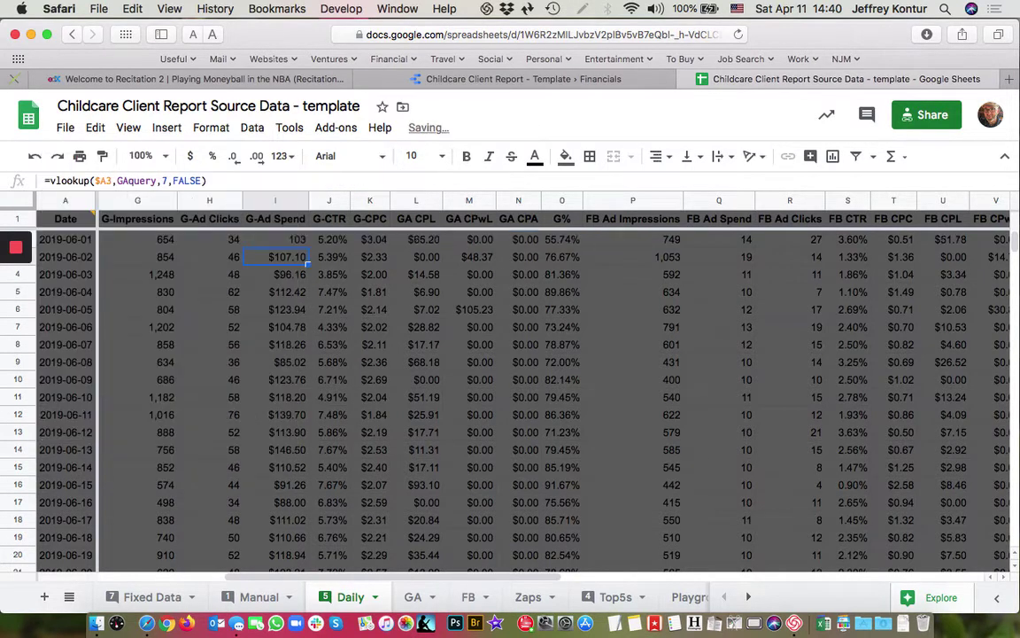
# - Fill the G-Ad Spend formula from I2 down the whole column to row 1003, the 2022-02-26 entry
pyautogui.click(288, 246)
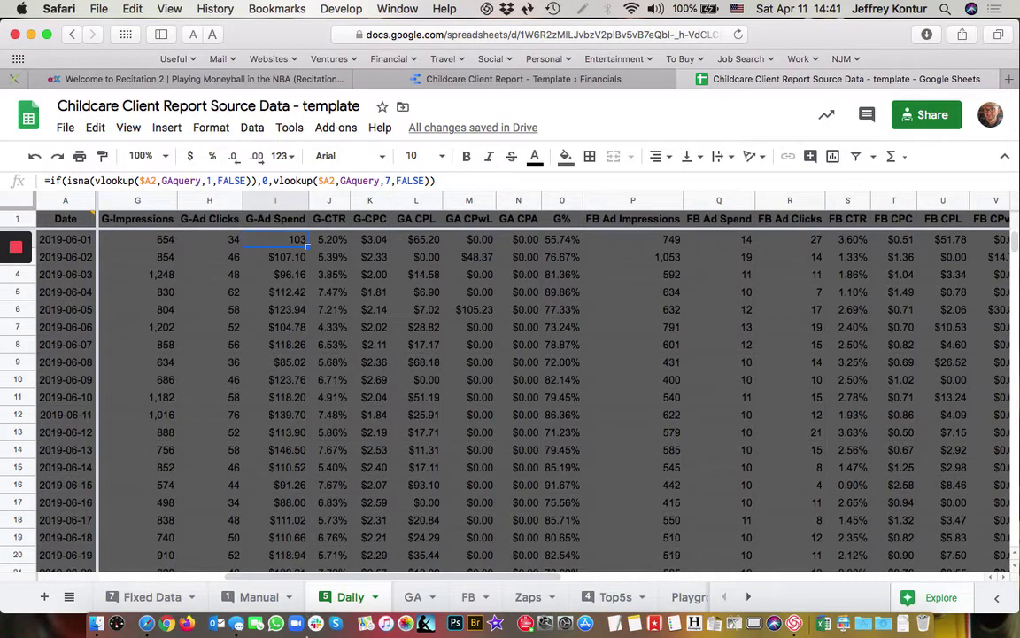
pyautogui.doubleClick(308, 247)
pyautogui.scroll(-3, 297, 254)
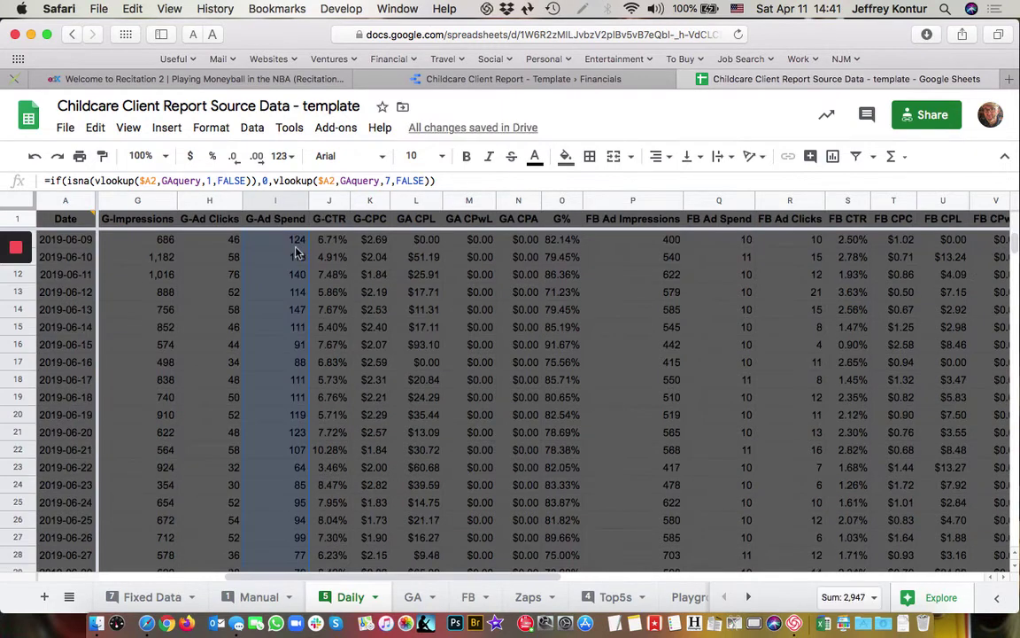
pyautogui.scroll(-5, 298, 345)
pyautogui.hscroll(-2, 297, 344)
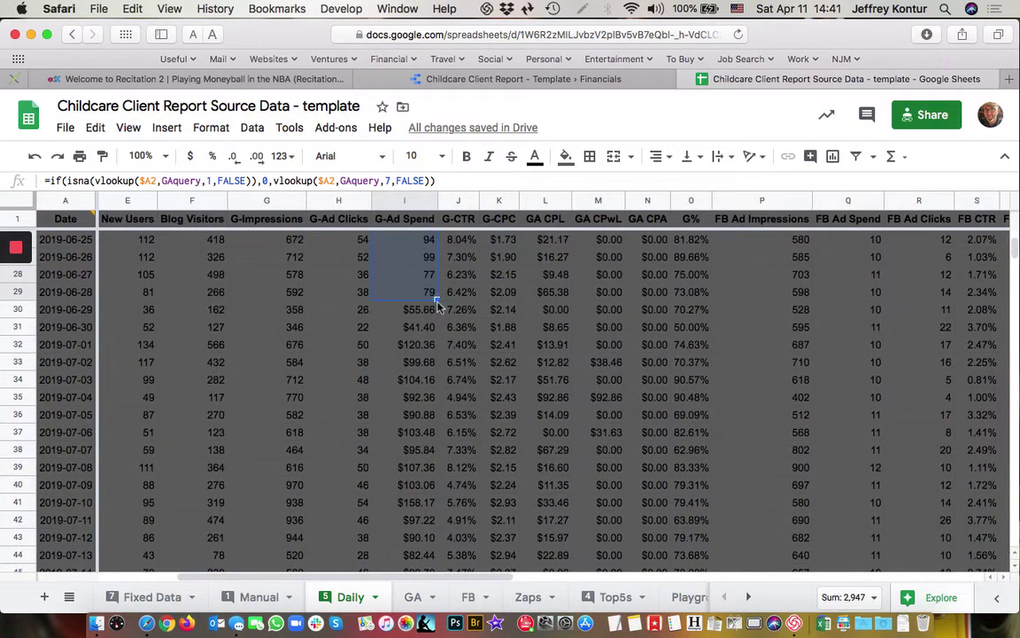
pyautogui.moveTo(437, 306); pyautogui.dragTo(440, 630)
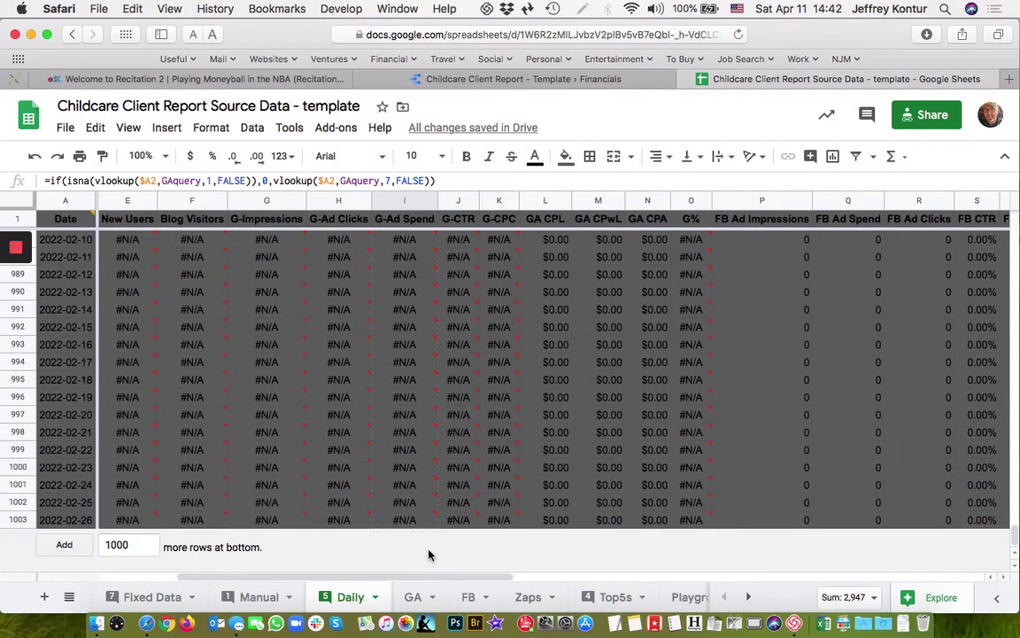
pyautogui.moveTo(434, 528); pyautogui.dragTo(424, 530)
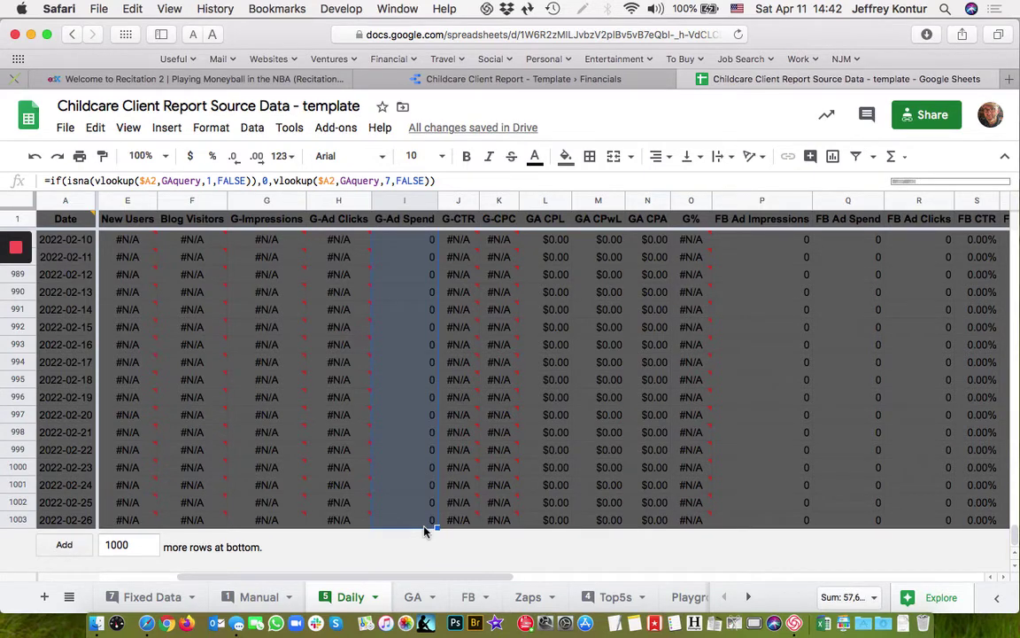
# - Switch to the Childcare Client Report in Data Studio and refresh the data on its Financials page
pyautogui.click(537, 80)
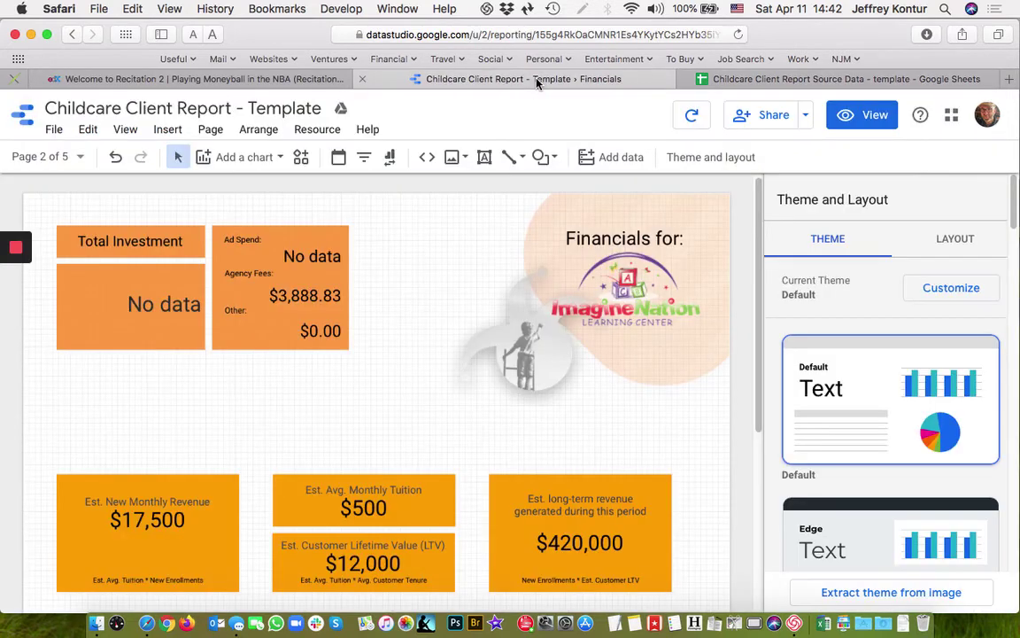
pyautogui.click(692, 118)
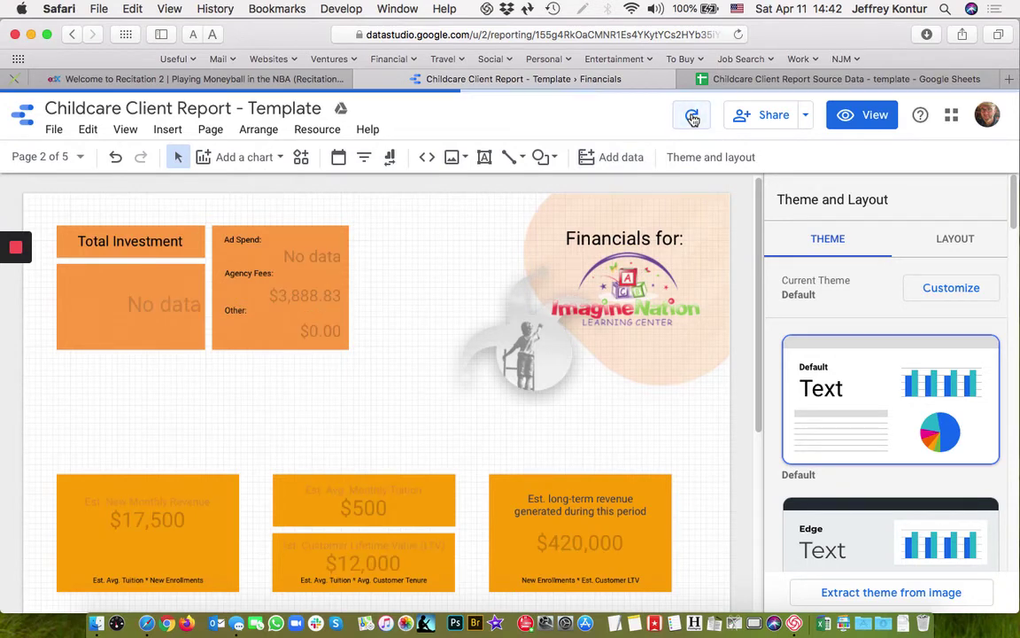